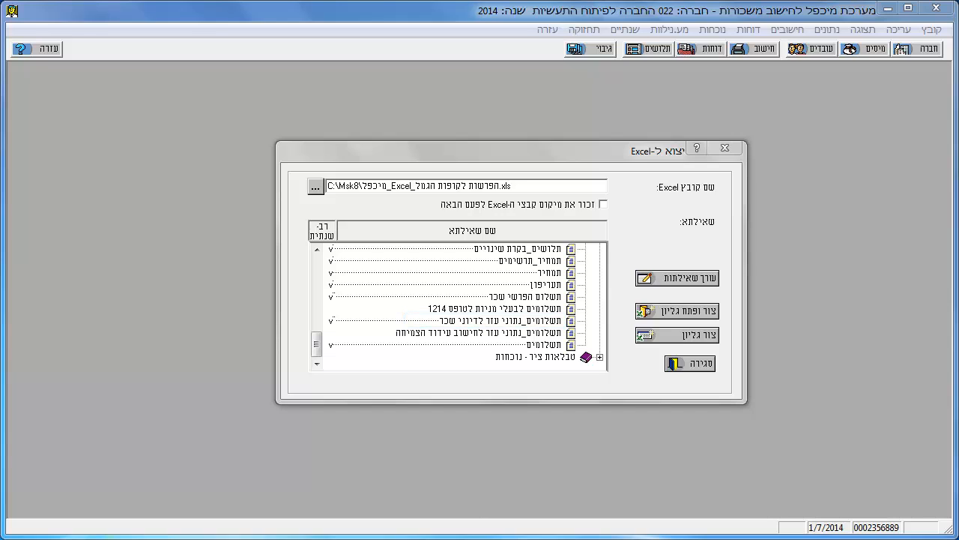
# Step: Create and open an Excel sheet from the query "תשלומים_נתוני עזר לדיוני שכר", keeping the preset component, employee and department ranges
pyautogui.click(520, 323)
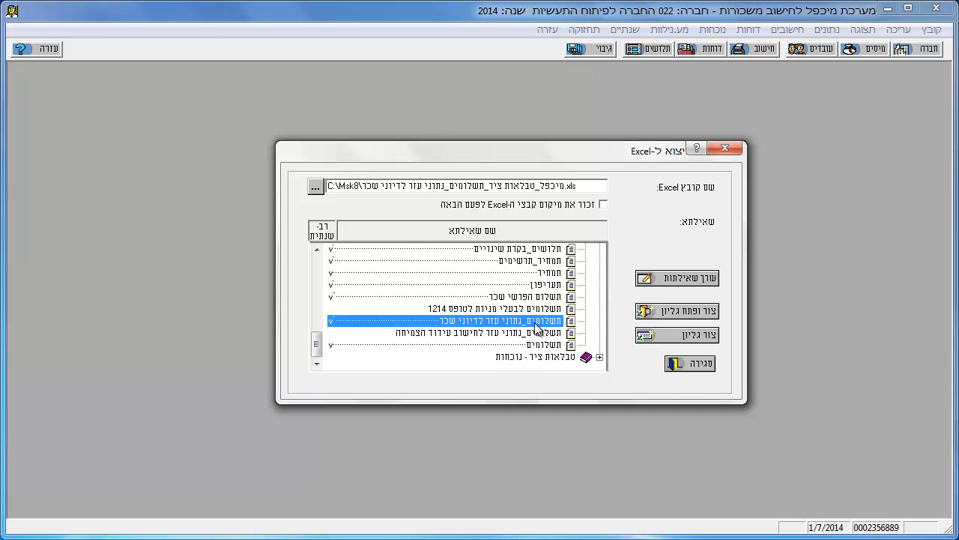
pyautogui.click(675, 314)
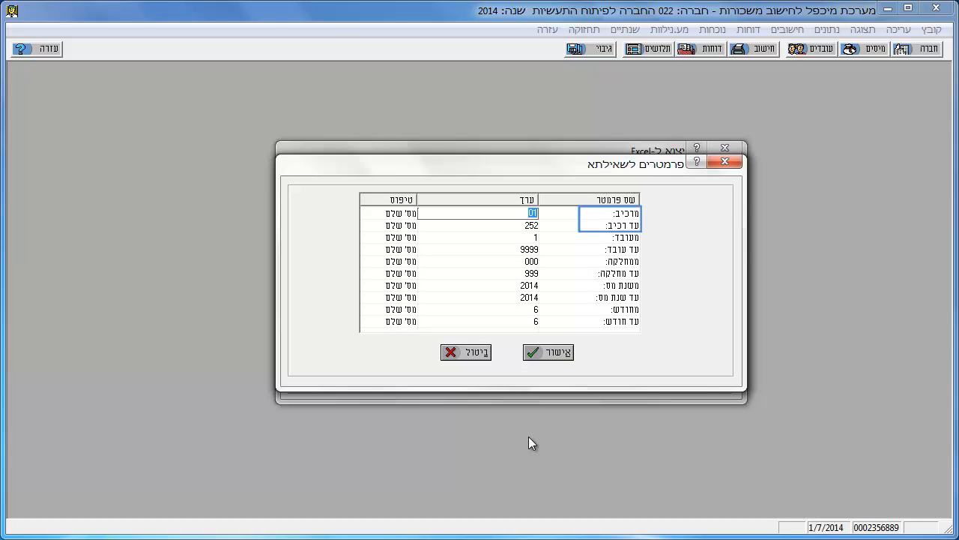
pyautogui.press('Return')
pyautogui.press('Return')
pyautogui.press('Return')
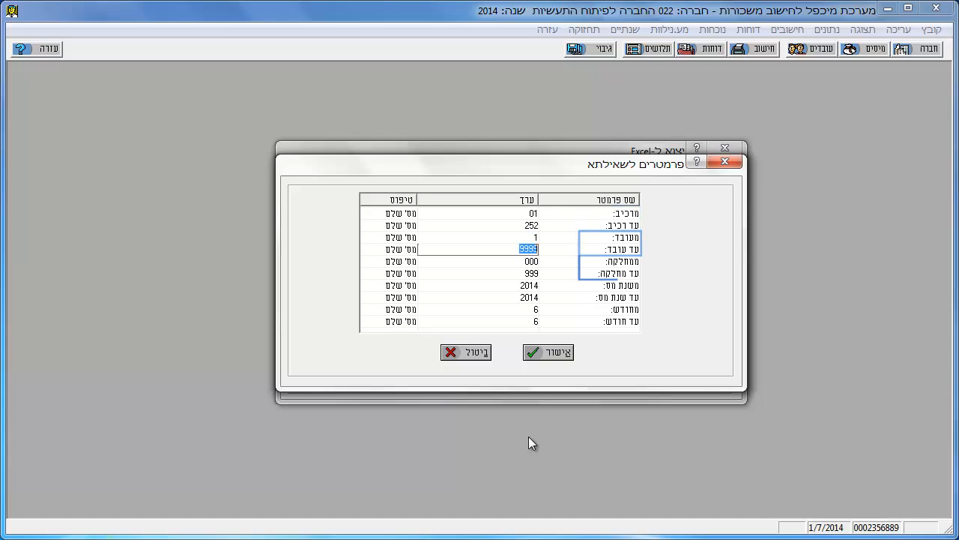
pyautogui.press('Return')
pyautogui.press('Return')
pyautogui.press('Return')
# Step: Set the query's tax years from 2011 to 2013 and its months from 1 to 12, and generate the sheet
pyautogui.write('2011')
pyautogui.press('Return')
pyautogui.write('20')
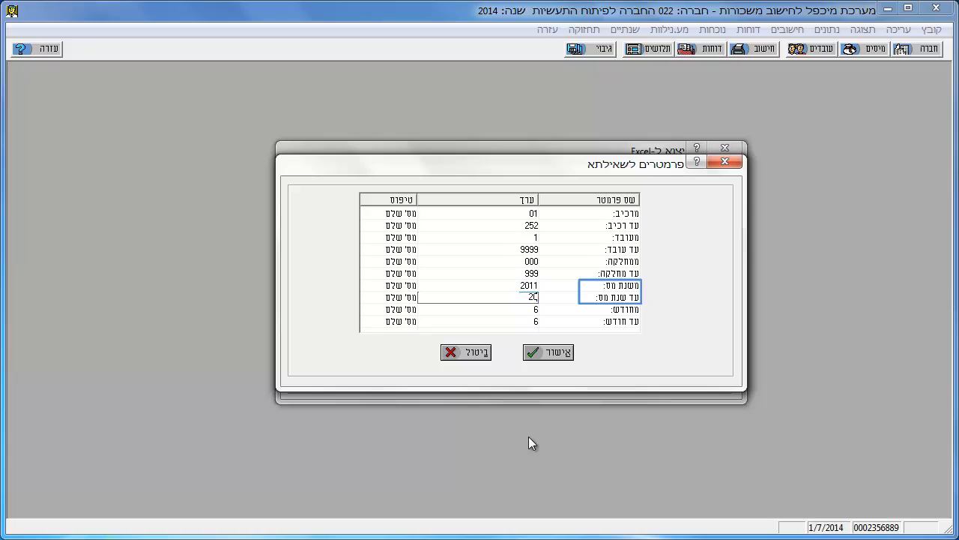
pyautogui.write('13')
pyautogui.press('Return')
pyautogui.write('1')
pyautogui.press('Return')
pyautogui.write('1')
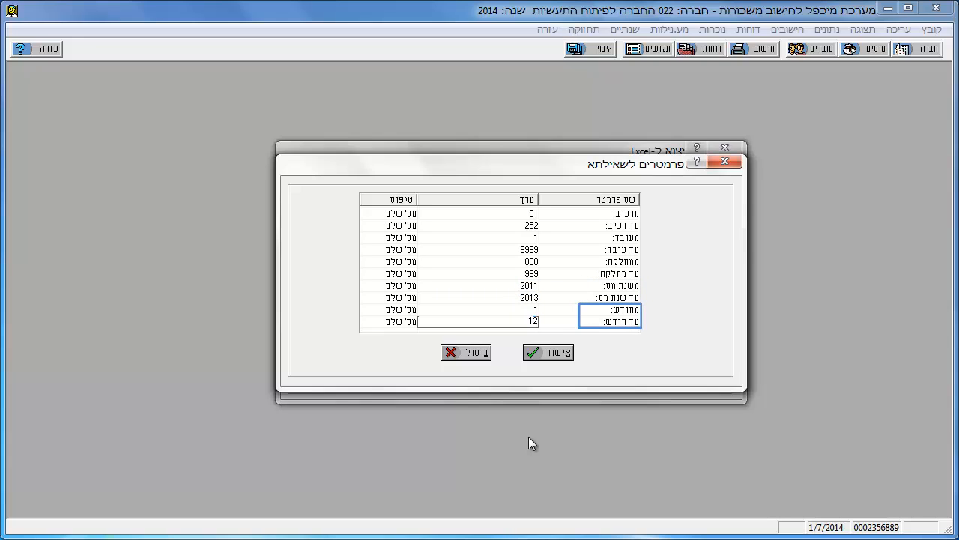
pyautogui.click(545, 353)
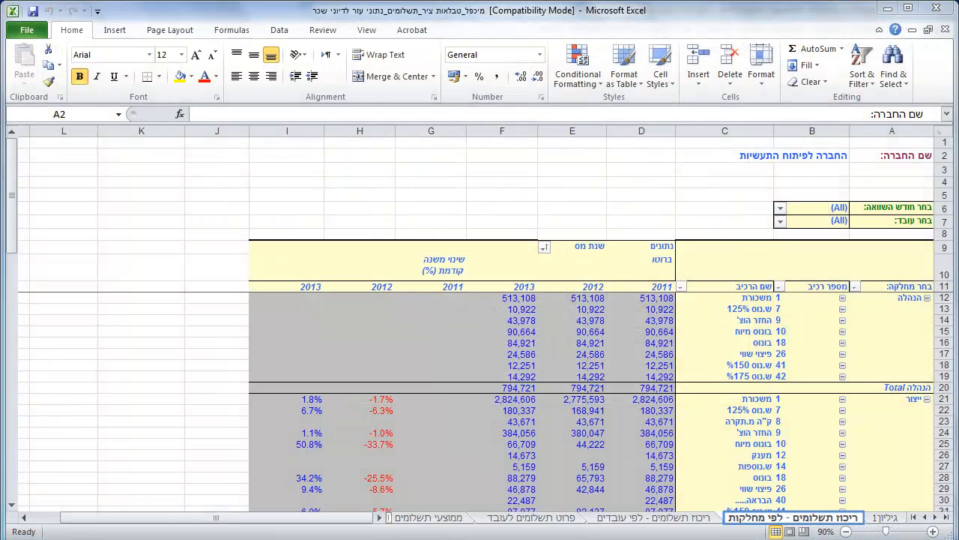
# Step: Filter the "ריכוז תשלומים - לפי מחלקות" pivot table to a single employee, an employee of the מזכירות department
pyautogui.click(780, 222)
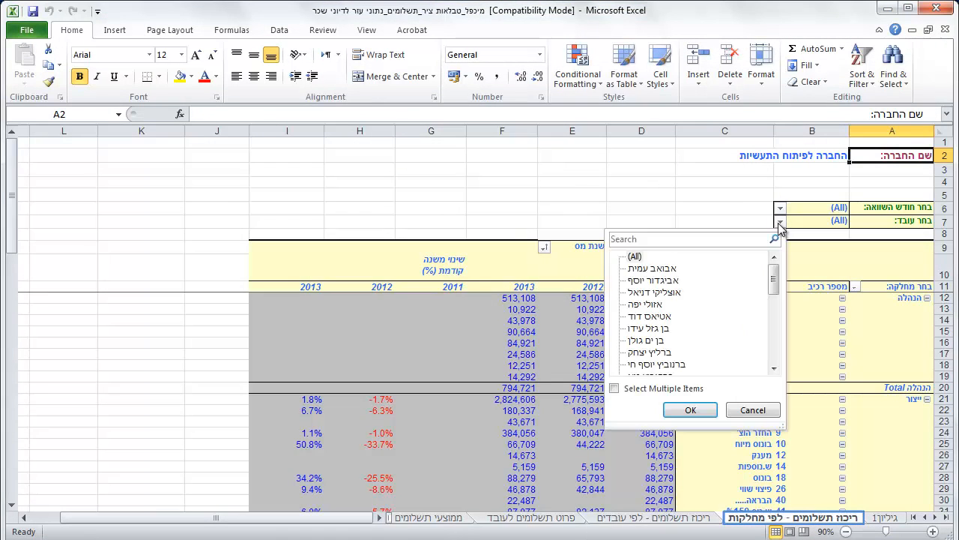
pyautogui.moveTo(774, 277); pyautogui.dragTo(774, 302)
pyautogui.click(671, 353)
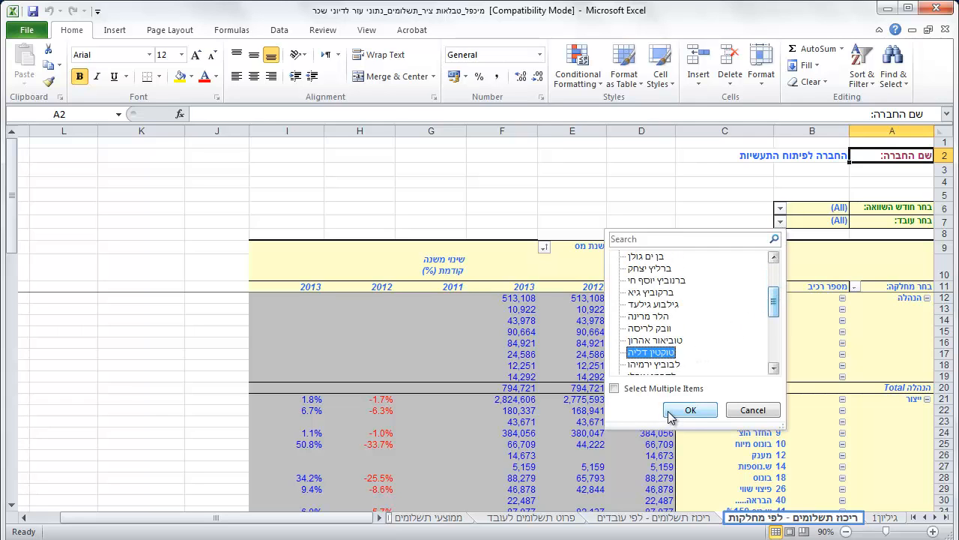
pyautogui.click(670, 414)
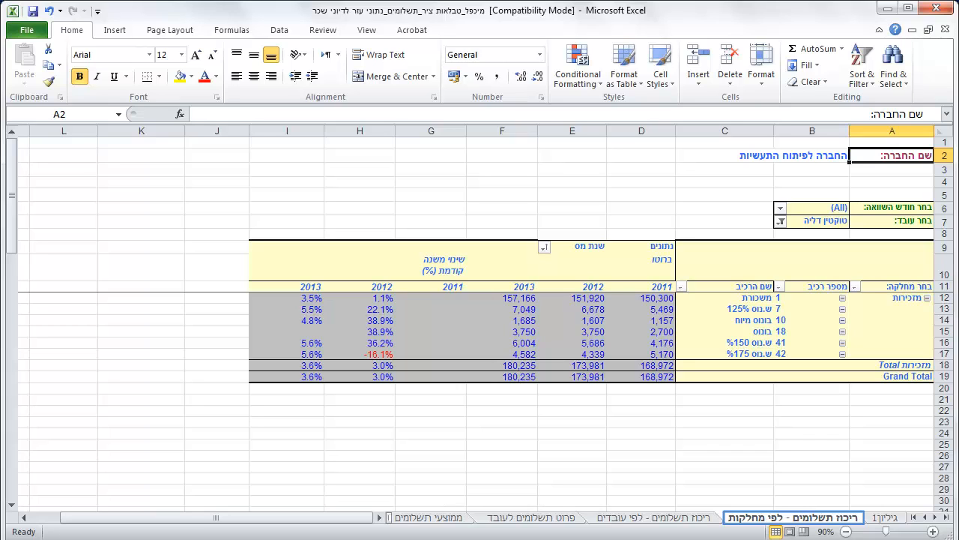
# Step: Filter the tax year field (שנת מס) of the department summary to show only 2011 and 2013
pyautogui.click(544, 247)
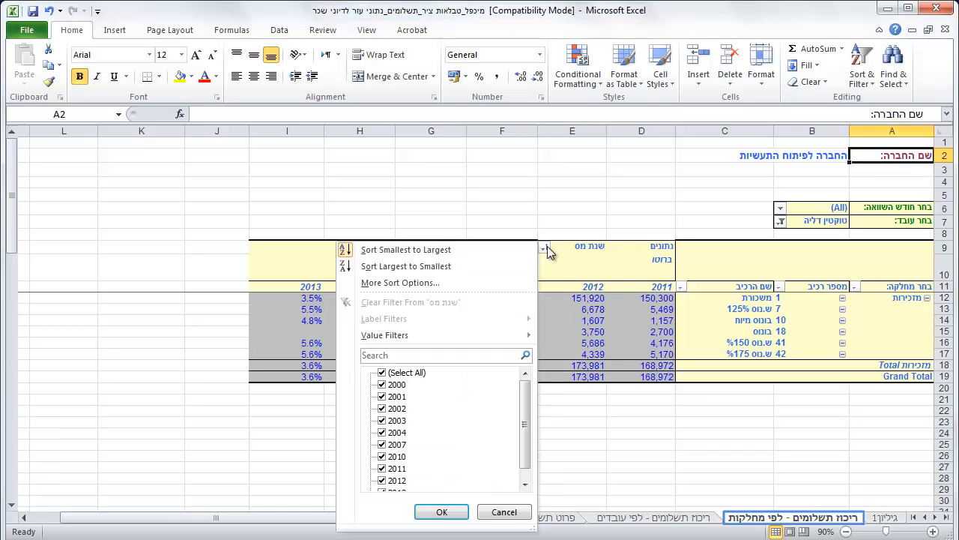
pyautogui.click(395, 373)
pyautogui.click(384, 468)
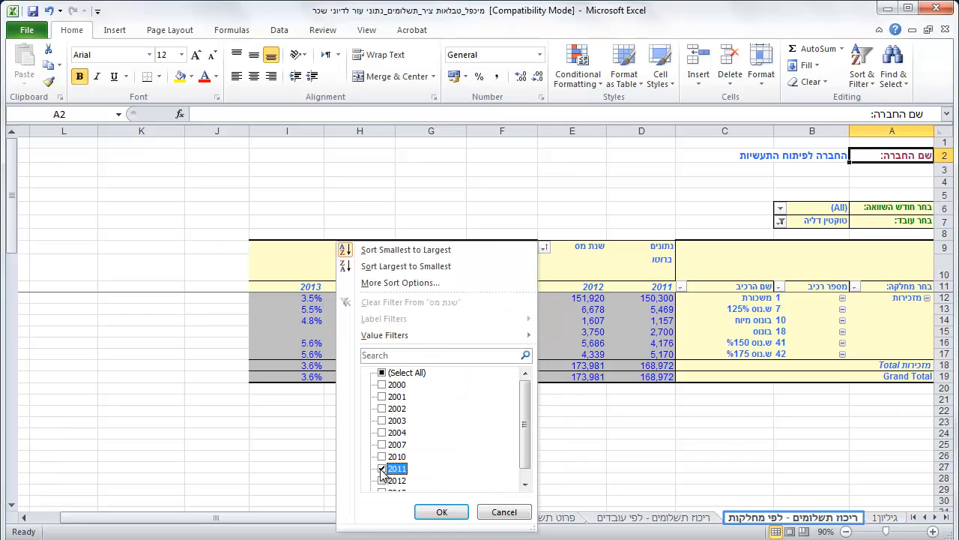
pyautogui.moveTo(528, 436); pyautogui.dragTo(529, 451)
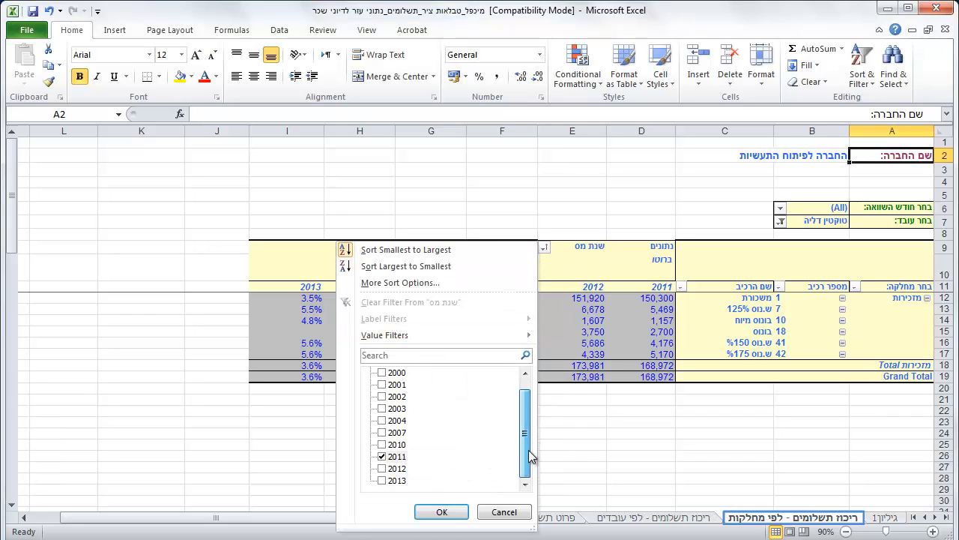
pyautogui.click(383, 481)
pyautogui.click(441, 512)
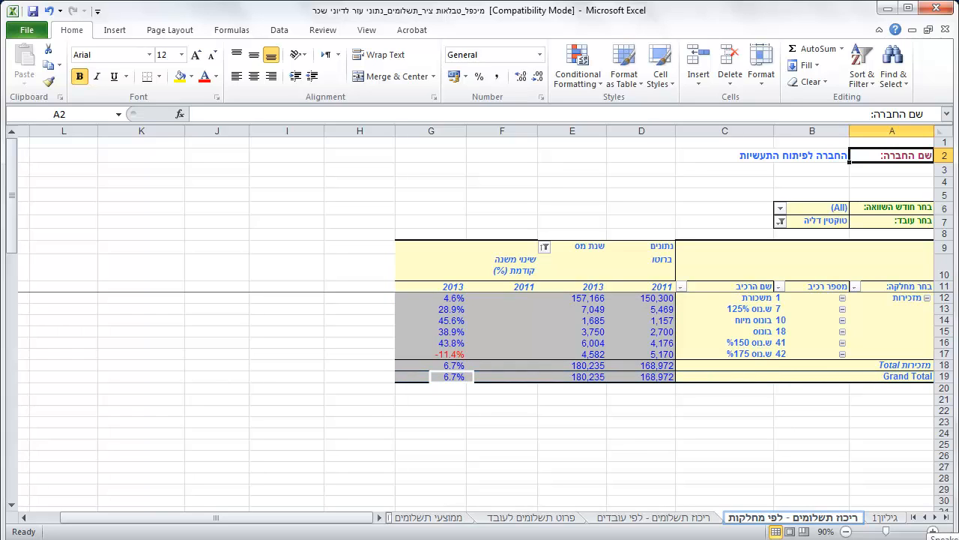
# Step: On the "ממוצע תשלומים במחלקות" sheet, filter the department field to show only מזכירות
pyautogui.click(926, 518)
pyautogui.click(927, 518)
pyautogui.click(927, 517)
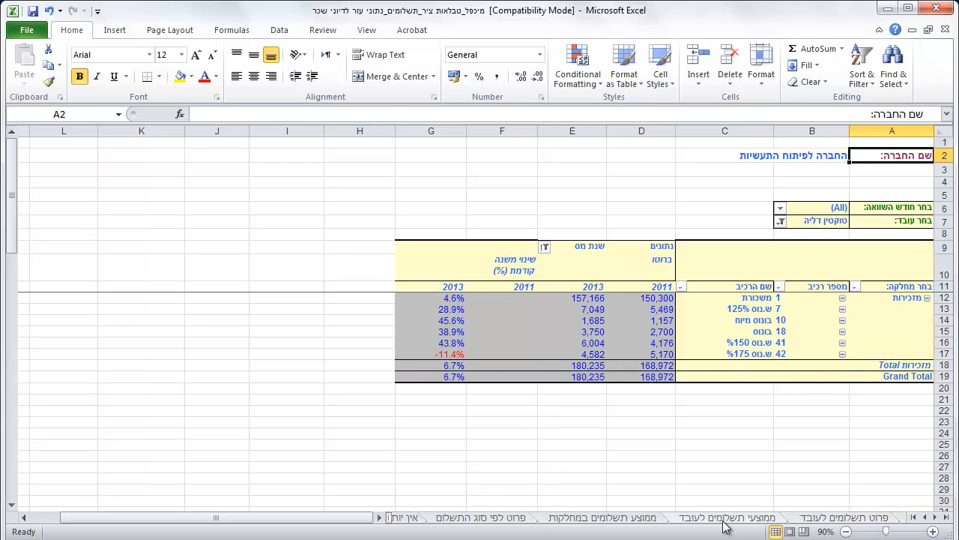
pyautogui.click(651, 520)
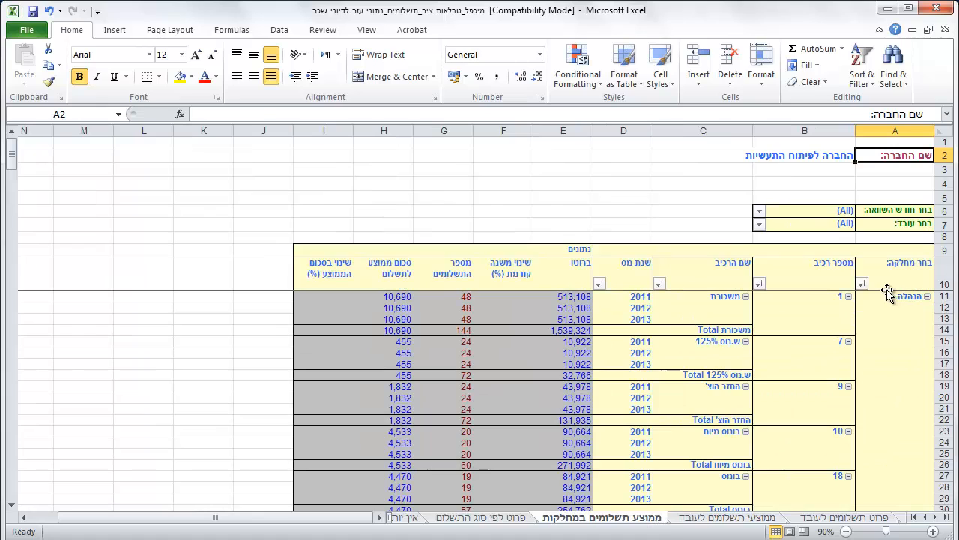
pyautogui.click(862, 285)
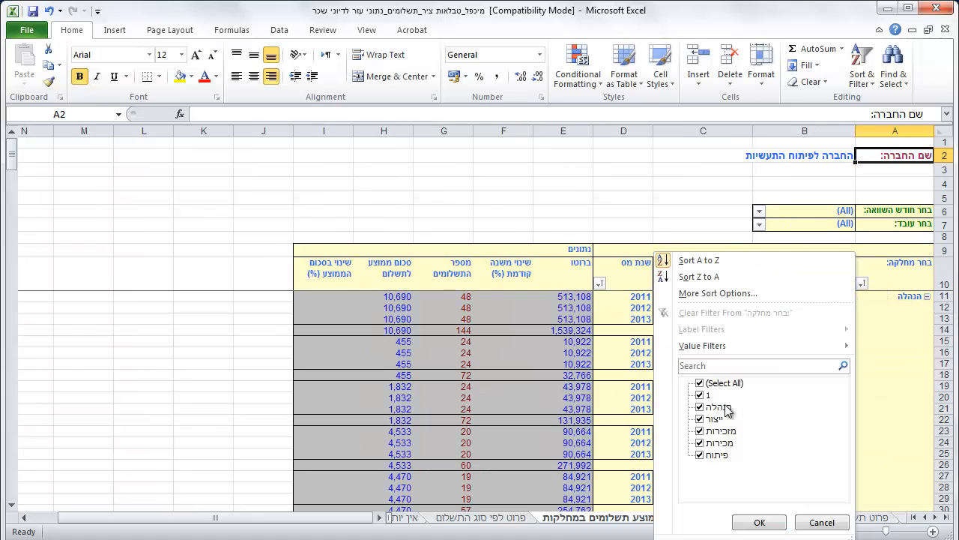
pyautogui.click(700, 383)
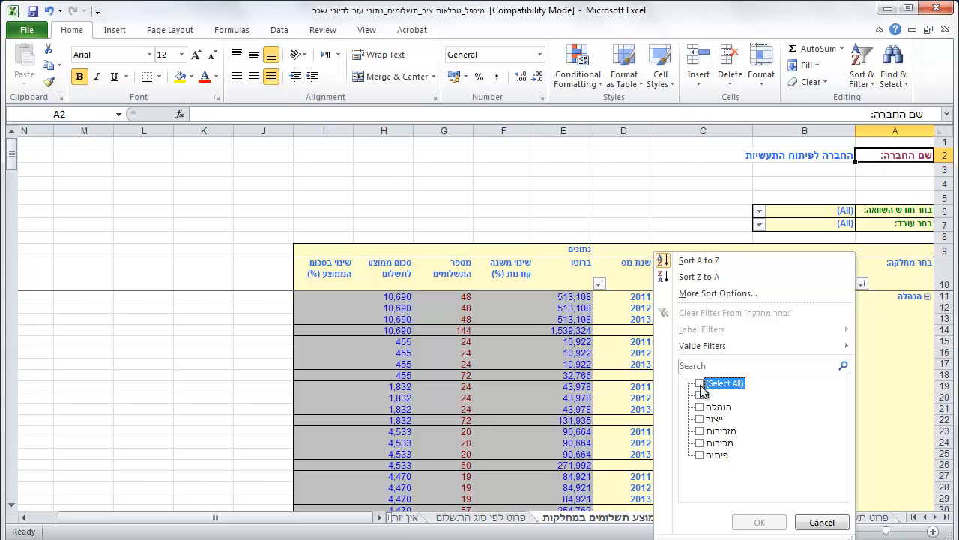
pyautogui.click(700, 431)
pyautogui.click(757, 522)
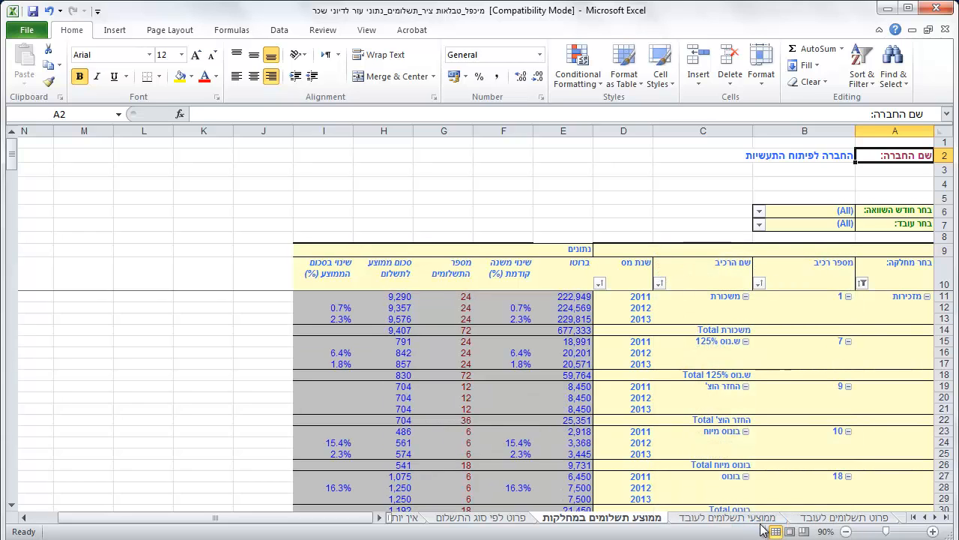
# Step: Limit the tax years in the department payment averages table to 2011 and 2013
pyautogui.click(600, 284)
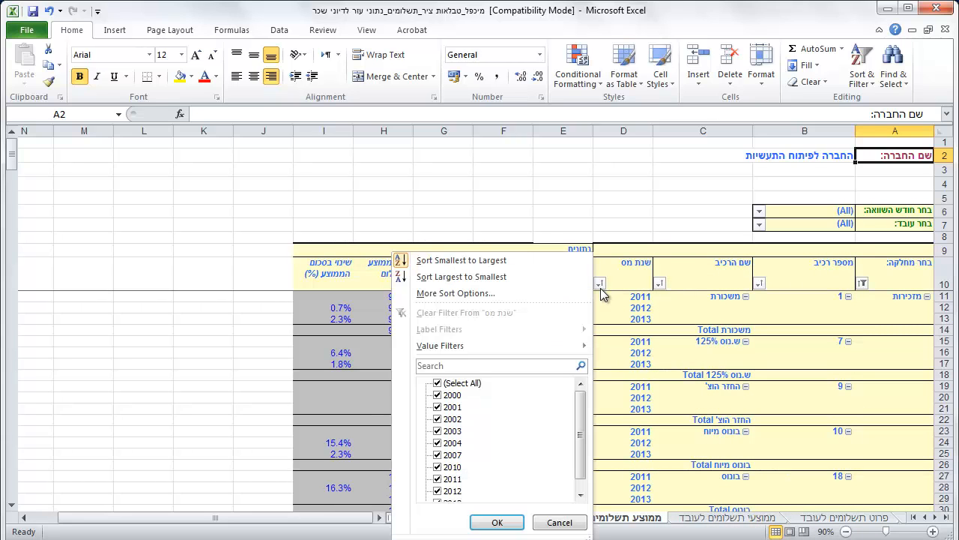
pyautogui.click(438, 383)
pyautogui.click(438, 479)
pyautogui.click(439, 501)
pyautogui.click(497, 522)
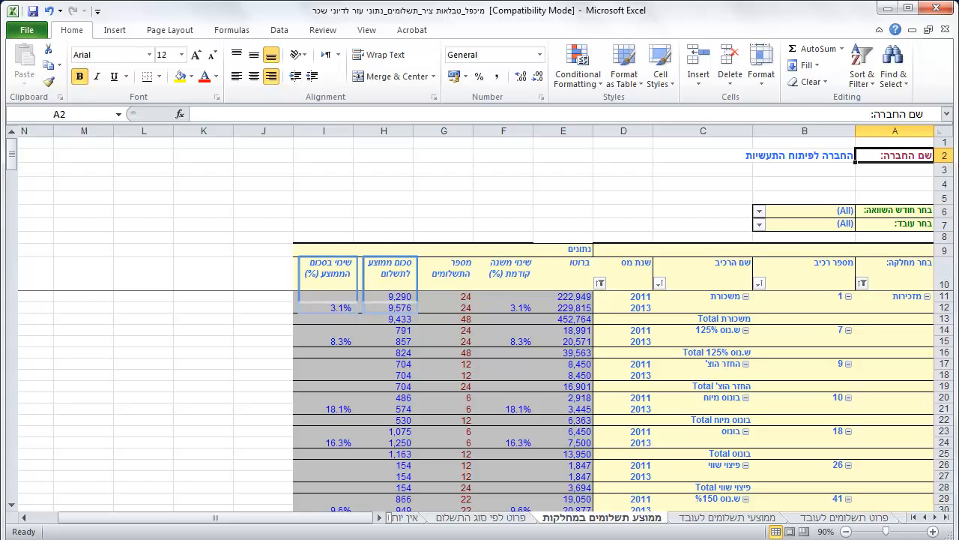
# Step: Filter the department payment averages by employee, choosing the same person as in the department summary
pyautogui.click(760, 225)
pyautogui.moveTo(753, 285); pyautogui.dragTo(754, 312)
pyautogui.click(649, 333)
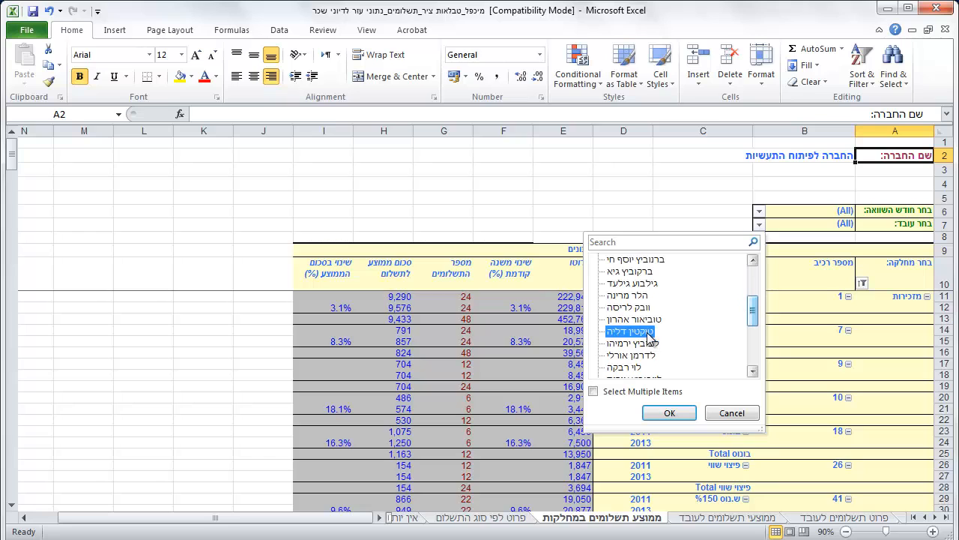
pyautogui.click(649, 411)
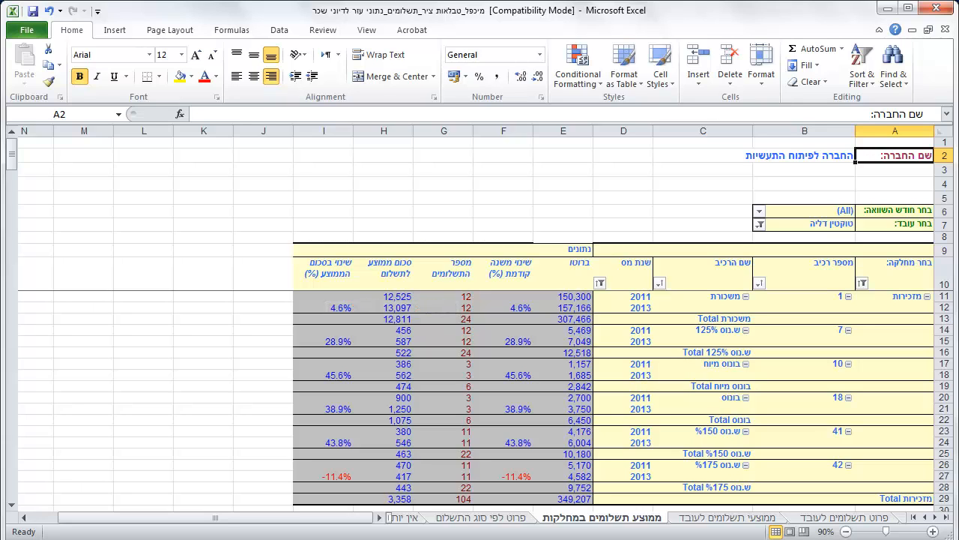
# Step: On the "ממוצעי תשלומים לעובד" sheet, exclude the components בונוס and בונוס מיוח from the component name field
pyautogui.click(719, 519)
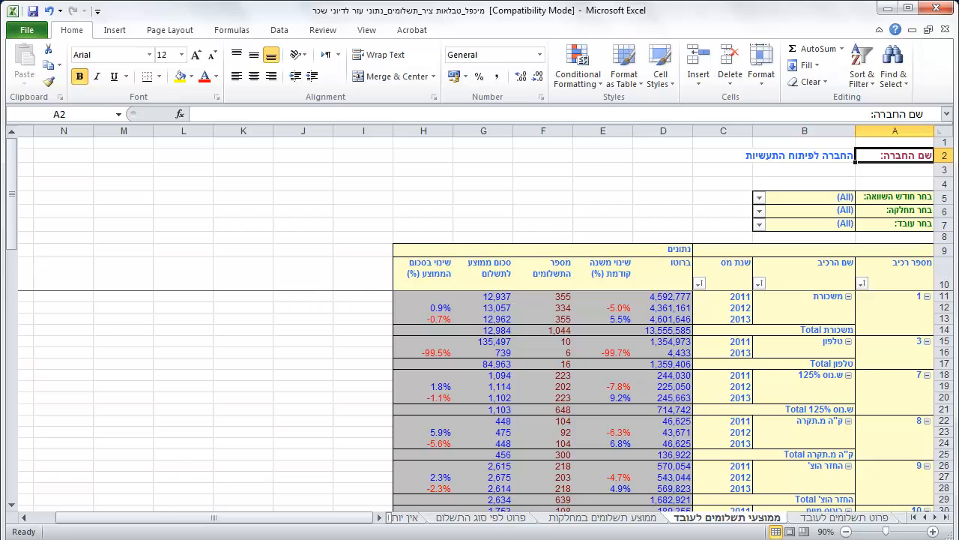
pyautogui.click(759, 284)
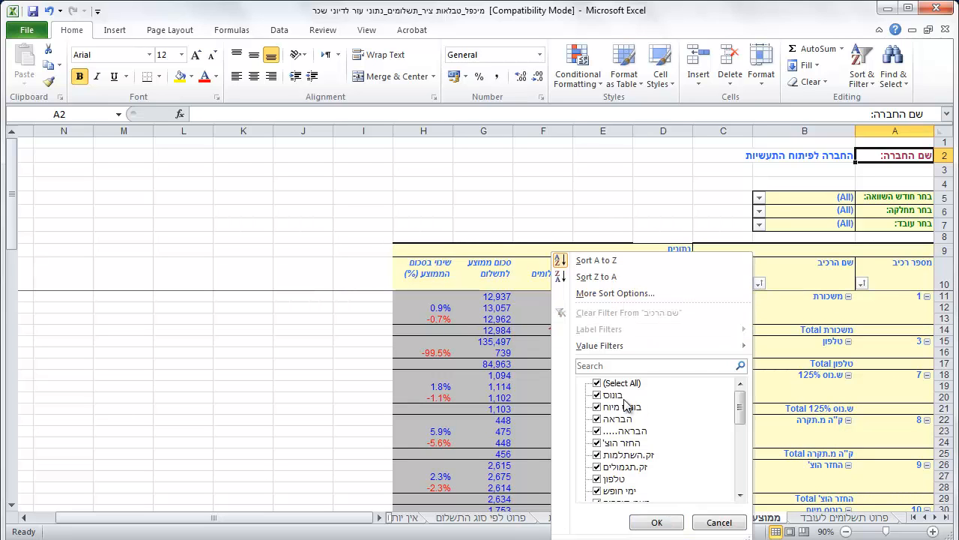
pyautogui.click(597, 396)
pyautogui.click(597, 407)
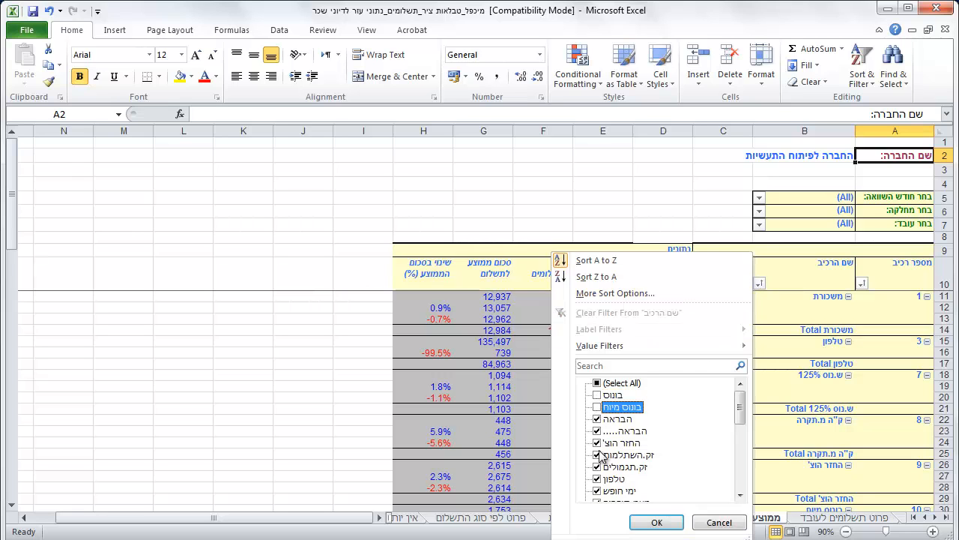
pyautogui.click(652, 527)
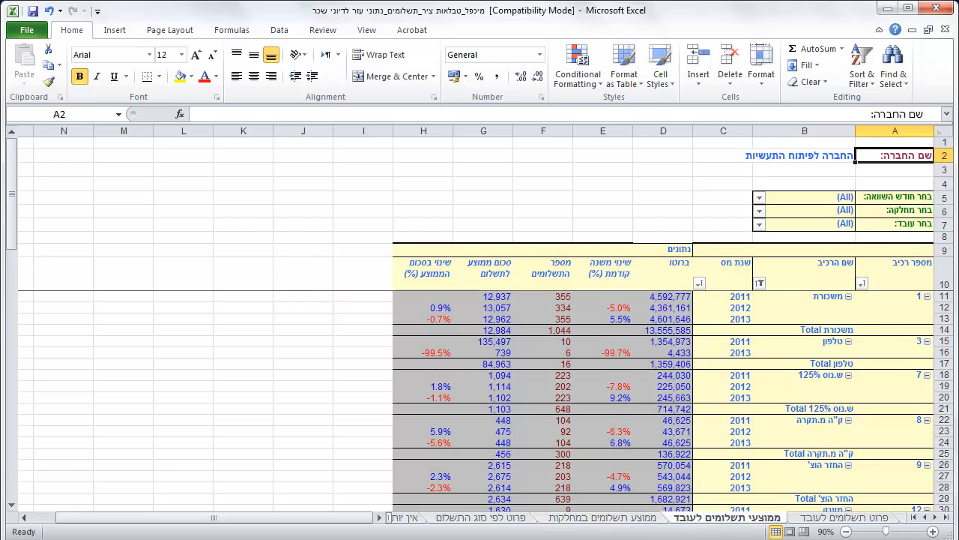